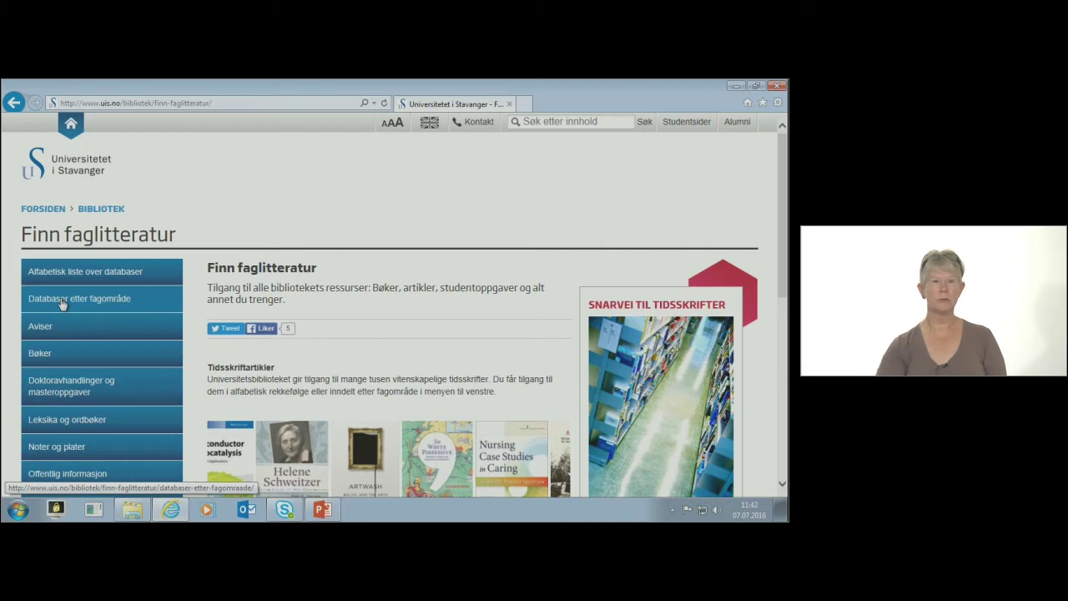
Open the Cinahl database from the library's Helsefag list of databases by subject area.
{"action": "left_click", "coordinate": [63, 299]}
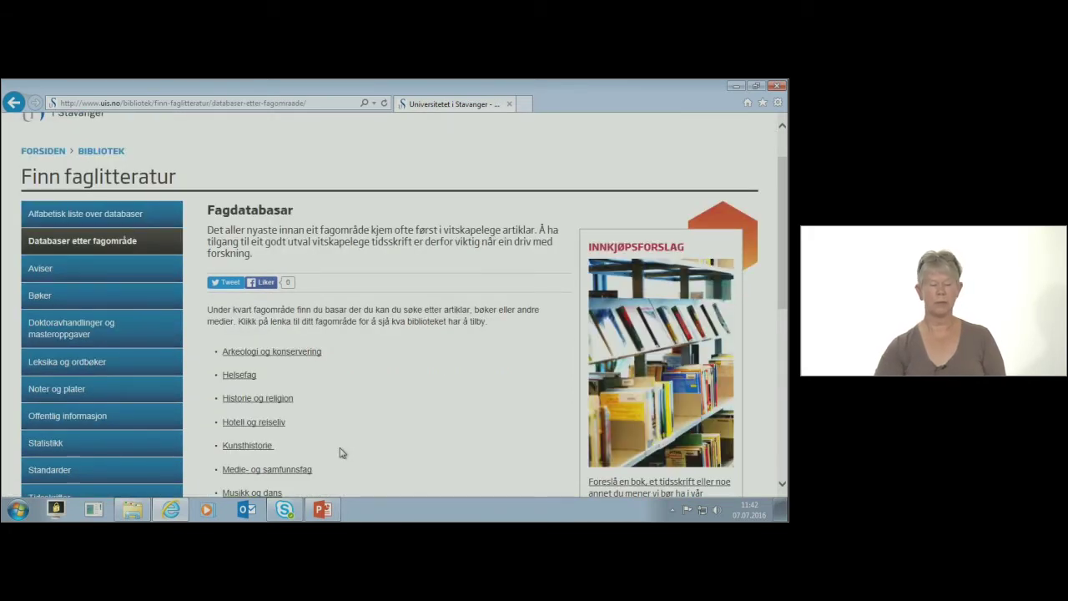
{"action": "left_click", "coordinate": [254, 377]}
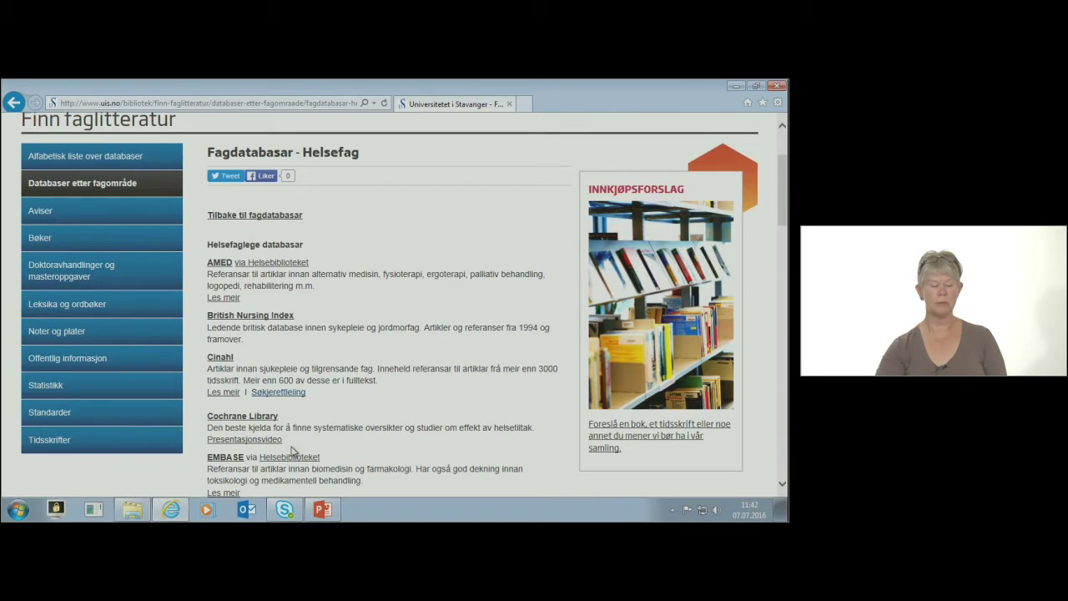
{"action": "left_click", "coordinate": [231, 356]}
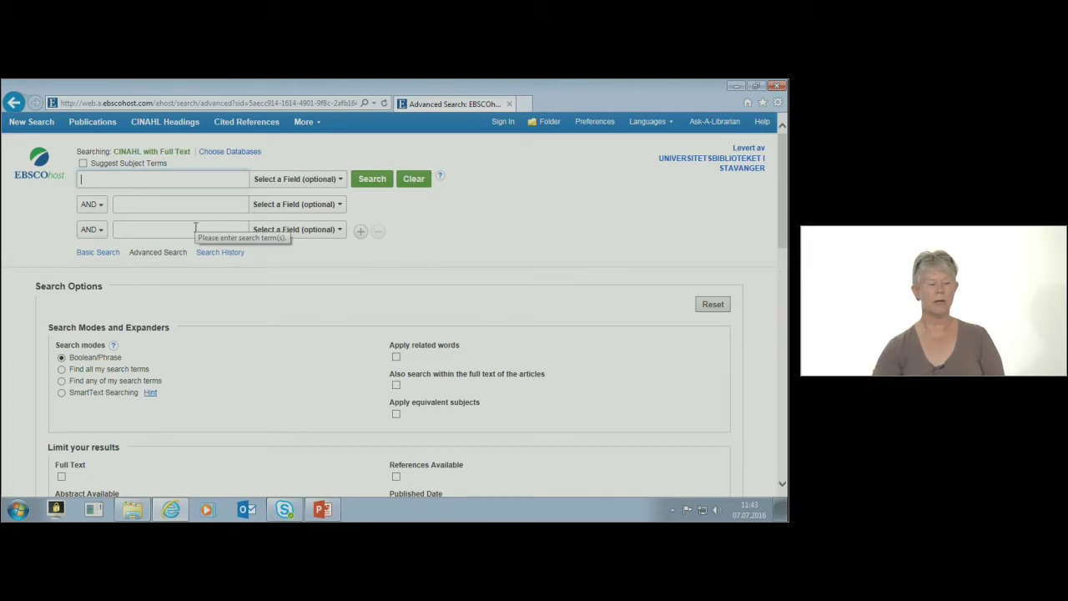
Look up CINAHL subject headings for "bedsore" with Suggest Subject Terms enabled.
{"action": "left_click", "coordinate": [84, 164]}
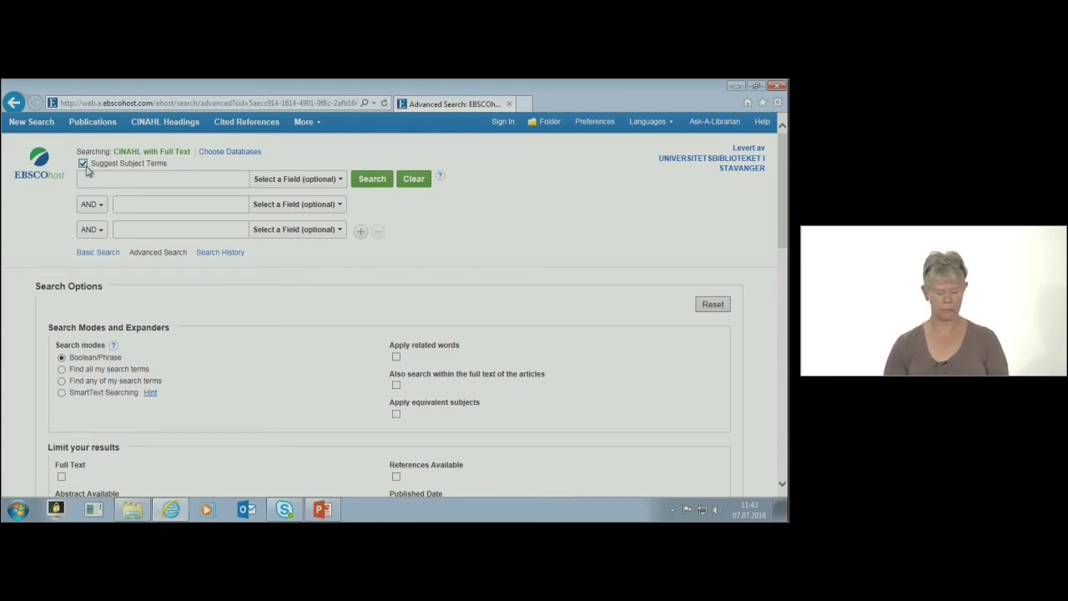
{"action": "left_click", "coordinate": [100, 180]}
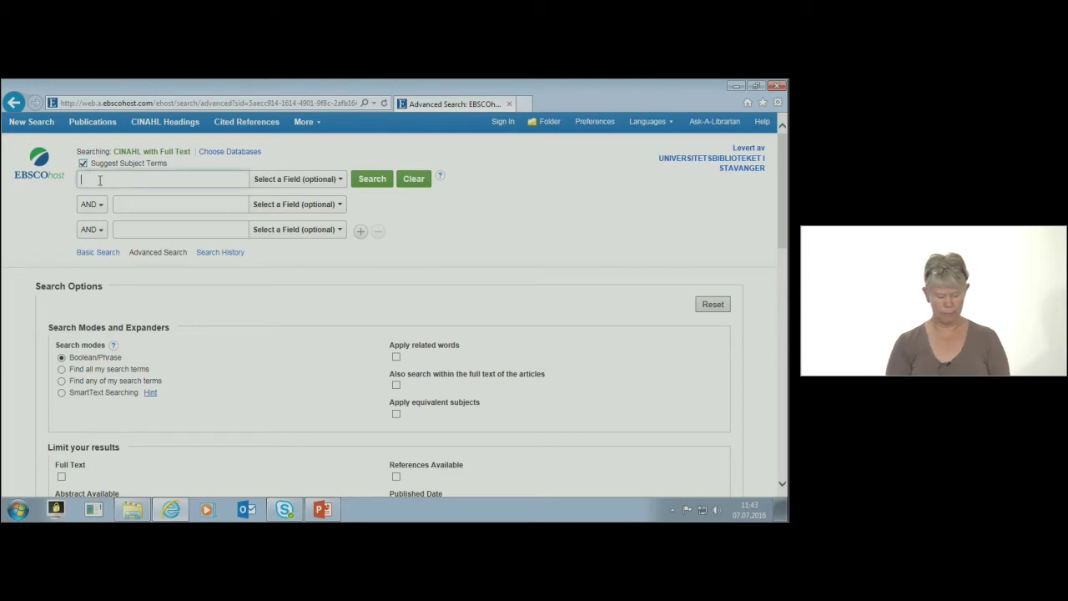
{"action": "type", "text": "bedore"}
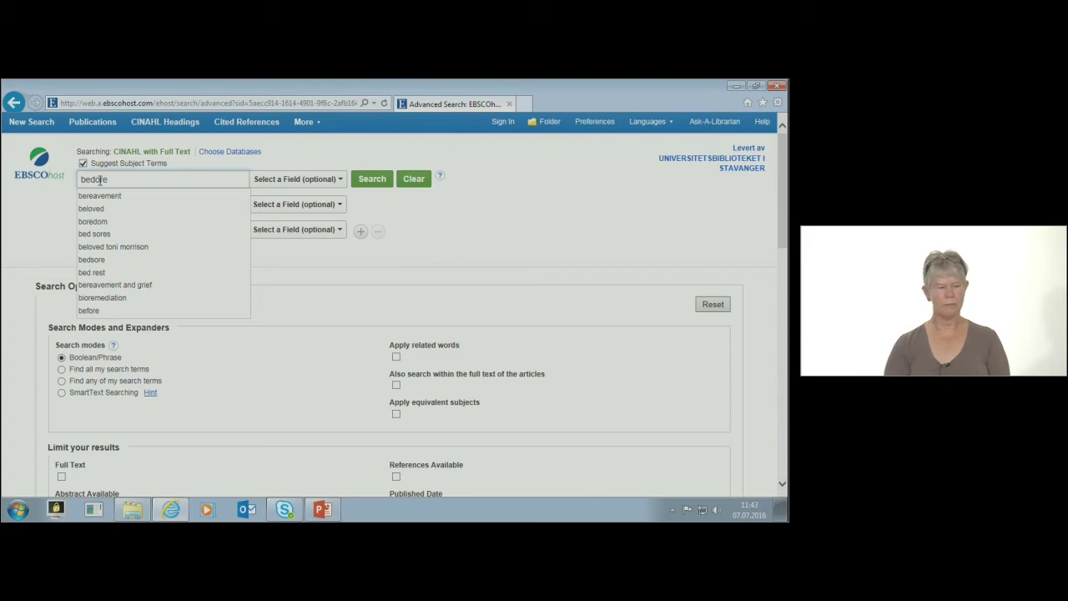
{"action": "key", "text": "BackSpace"}
{"action": "key", "text": "BackSpace"}
{"action": "key", "text": "BackSpace"}
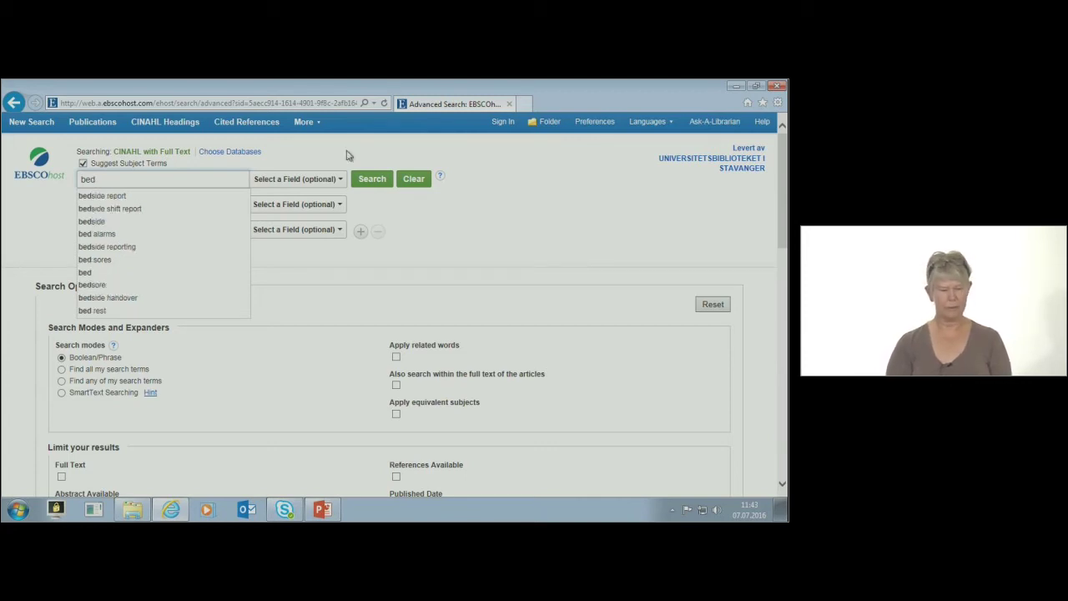
{"action": "type", "text": "sore"}
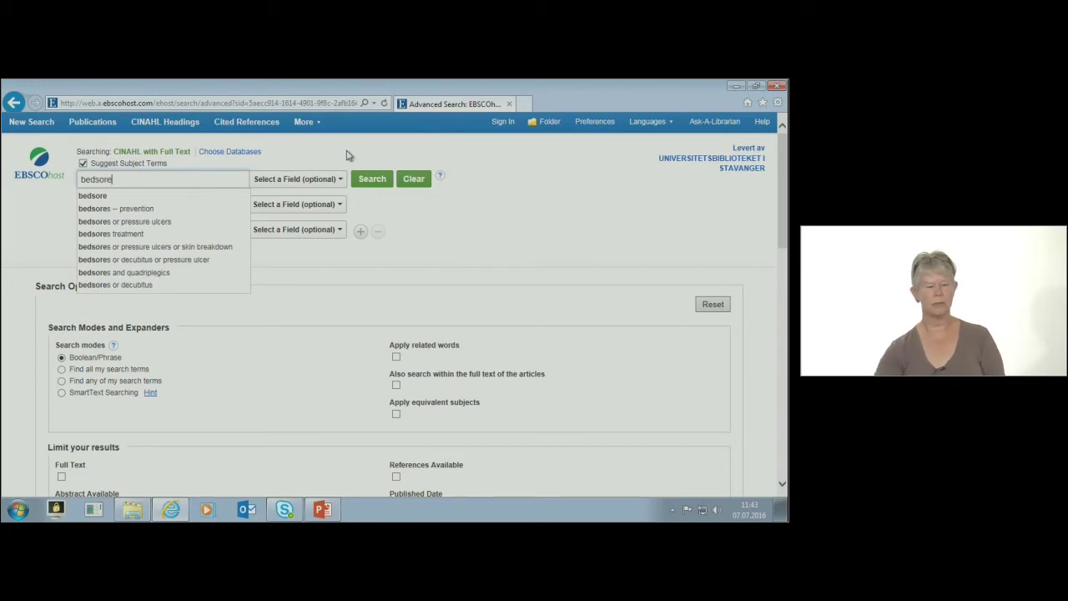
{"action": "key", "text": "Return"}
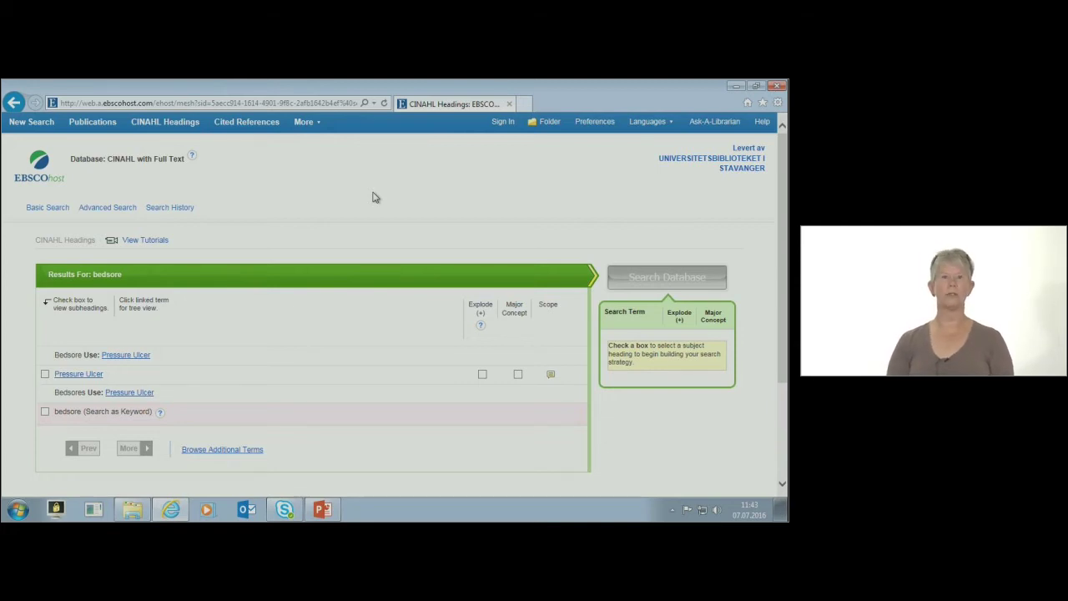
Search the database for the exploded Pressure Ulcer heading with all subheadings, combined by OR with the keyword bedsore.
{"action": "scroll", "coordinate": [416, 238], "scroll_direction": "down", "scroll_amount": 3}
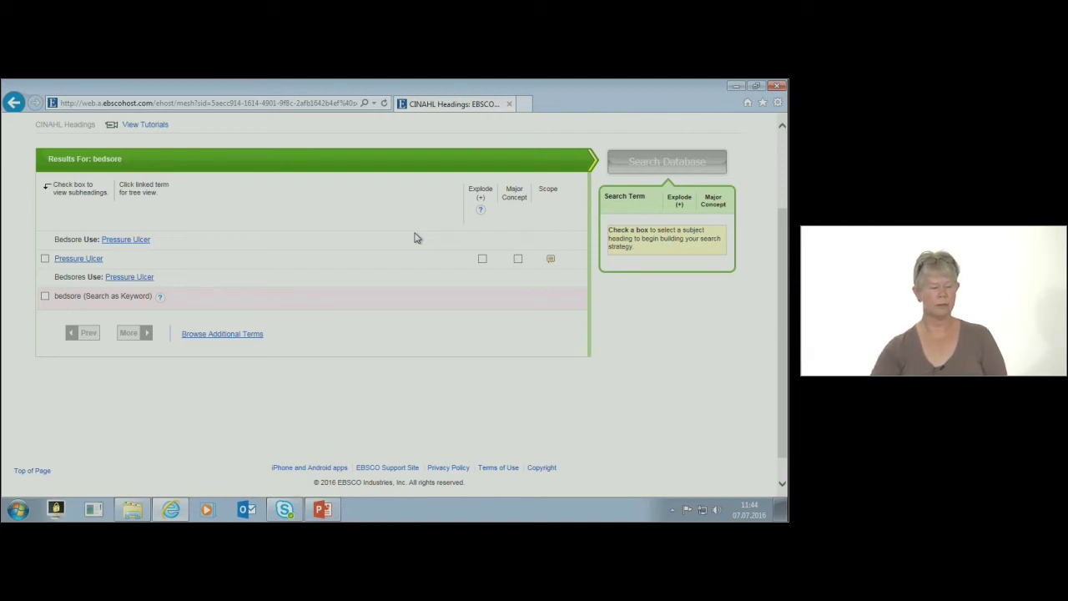
{"action": "left_click", "coordinate": [44, 259]}
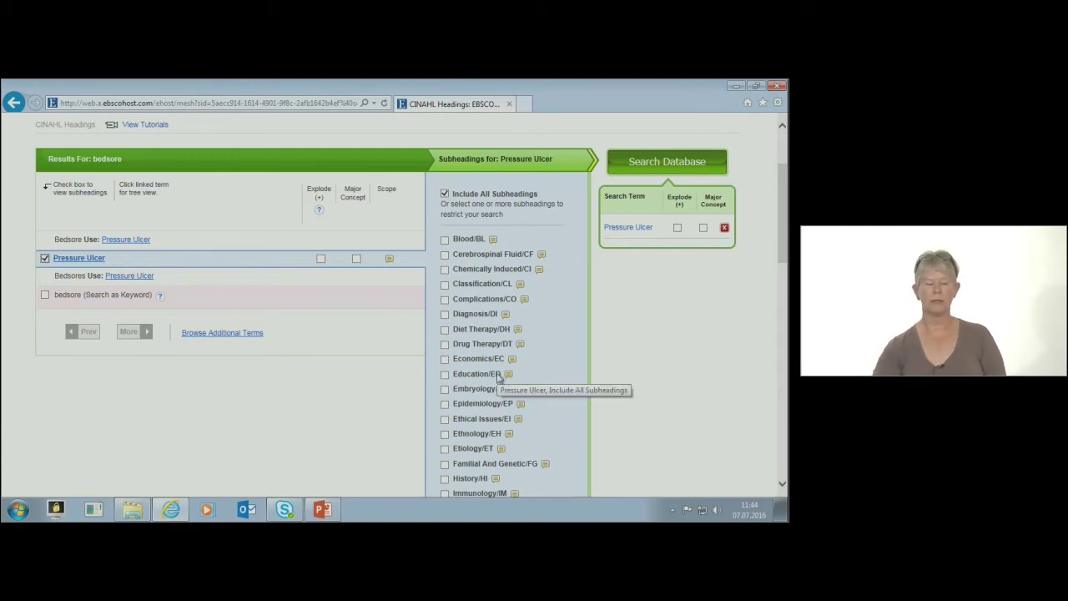
{"action": "left_click", "coordinate": [321, 259]}
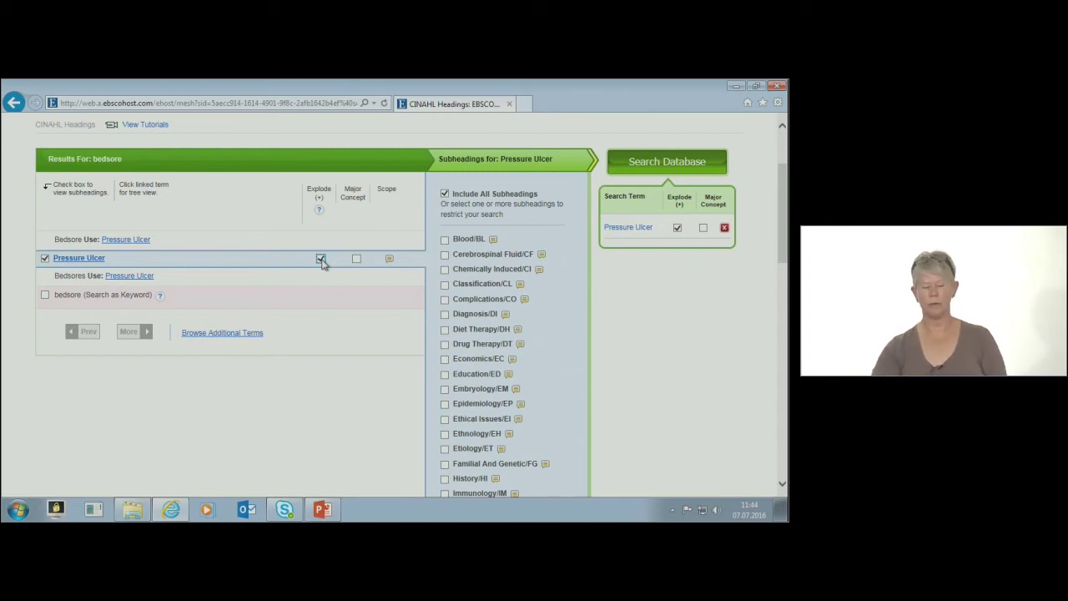
{"action": "left_click", "coordinate": [390, 261]}
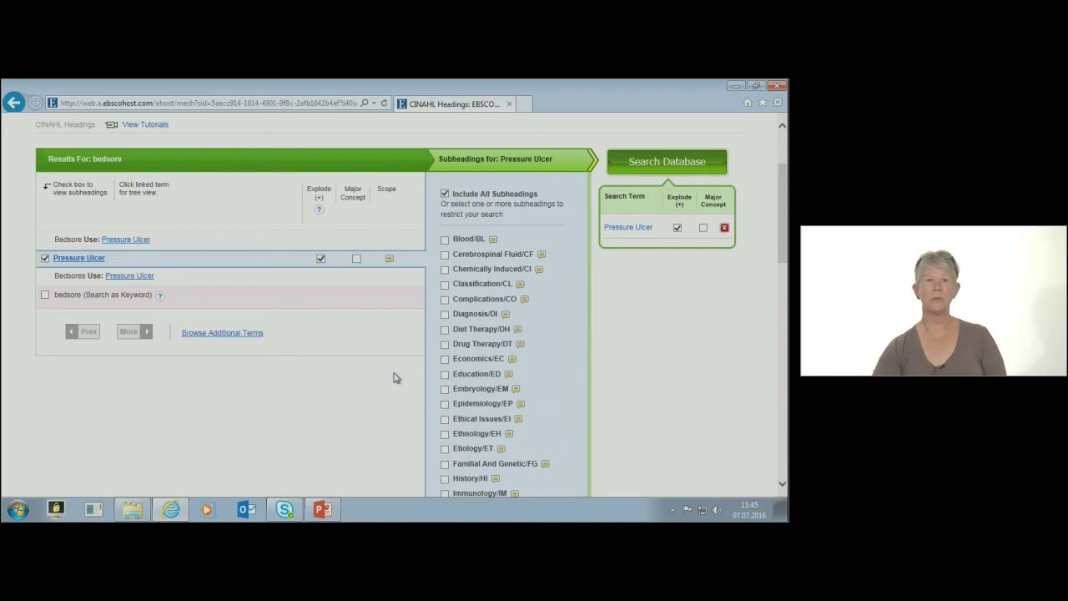
{"action": "left_click", "coordinate": [45, 295]}
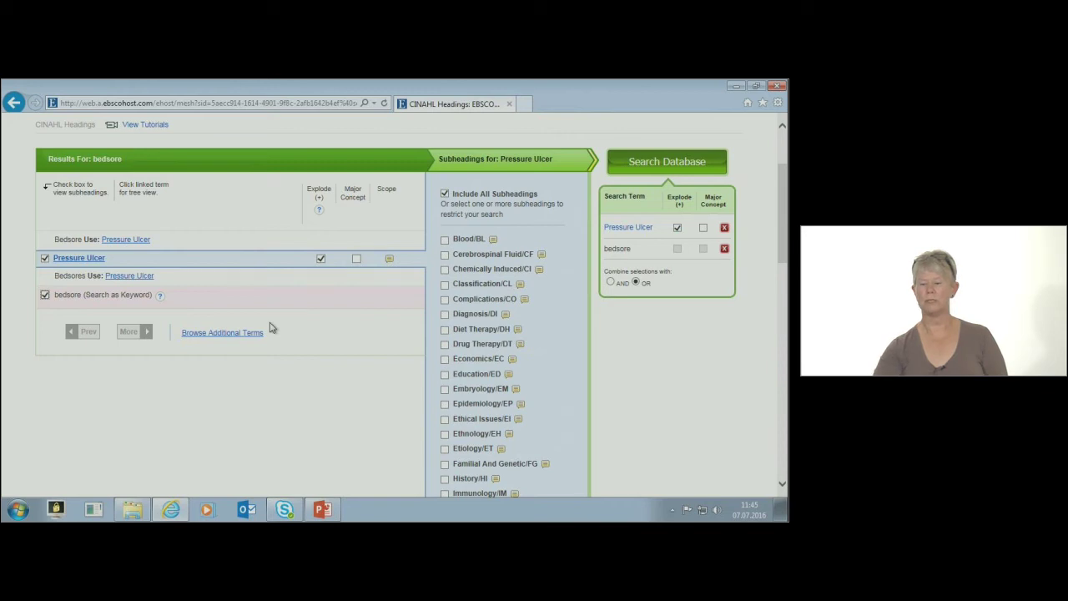
{"action": "left_click", "coordinate": [665, 162]}
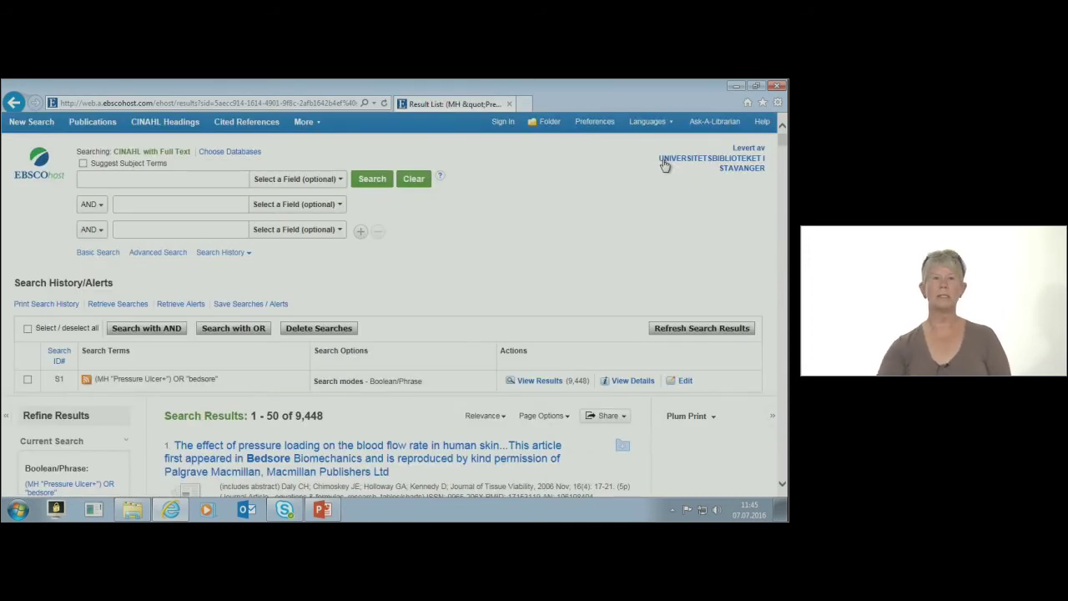
Look up CINAHL subject headings for "quality of life" with Suggest Subject Terms enabled.
{"action": "scroll", "coordinate": [732, 162], "scroll_direction": "down", "scroll_amount": 1}
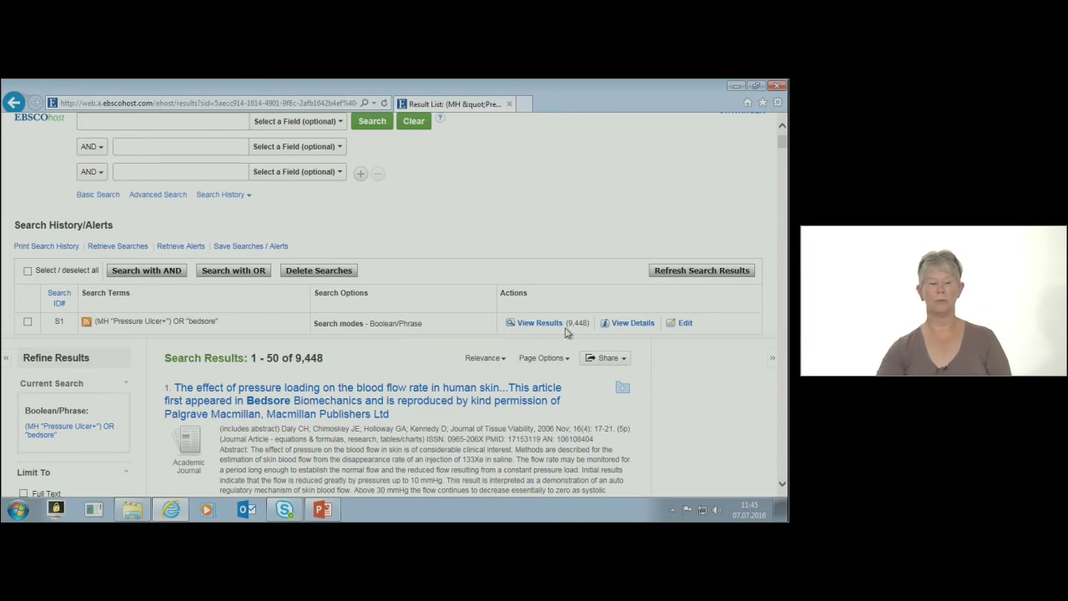
{"action": "scroll", "coordinate": [628, 234], "scroll_direction": "up", "scroll_amount": 2}
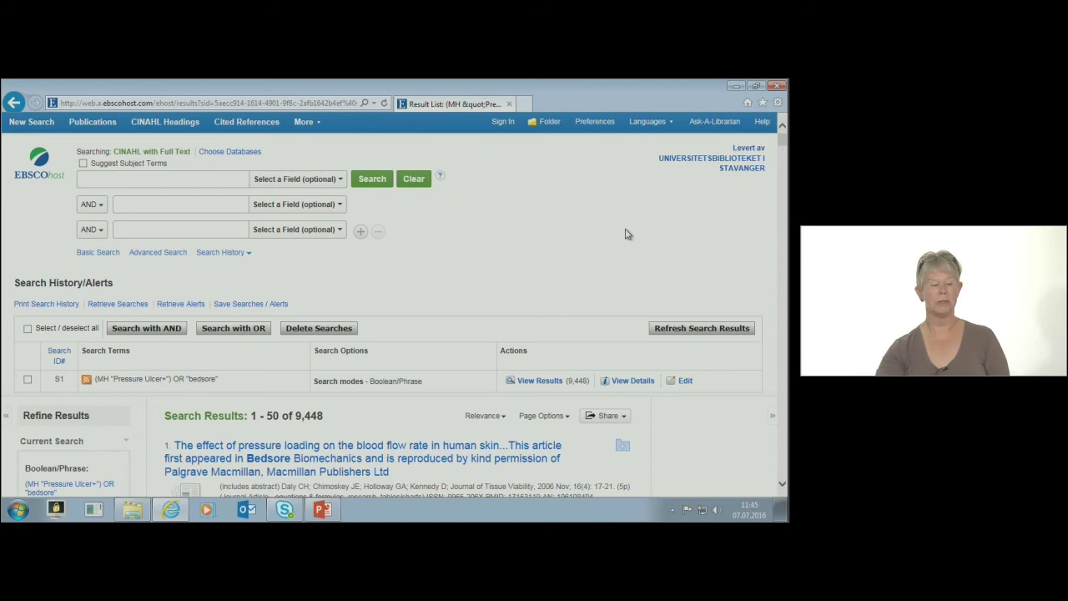
{"action": "left_click", "coordinate": [84, 166]}
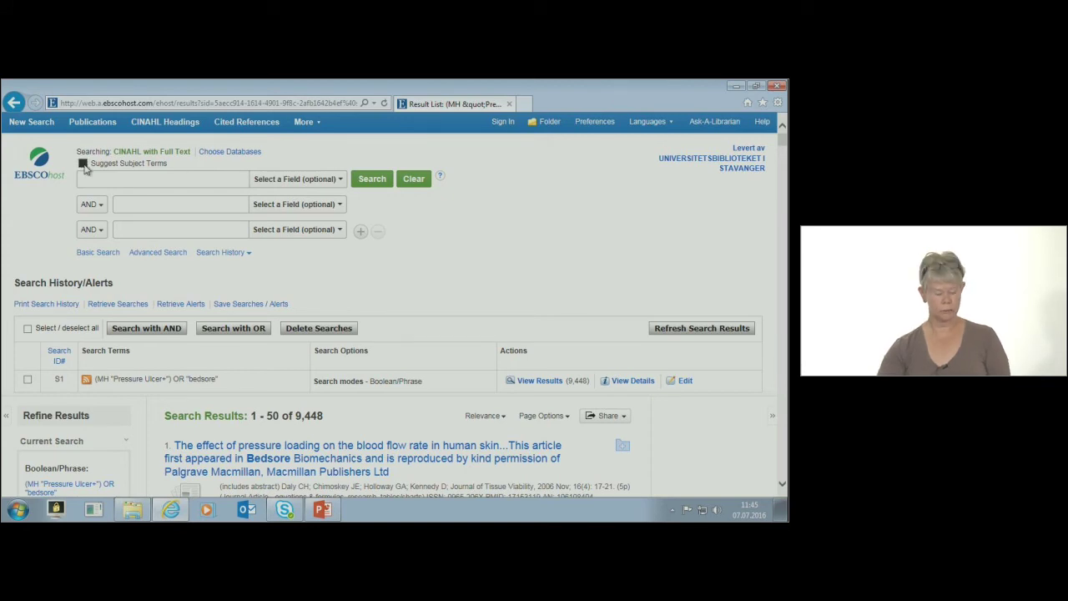
{"action": "left_click", "coordinate": [102, 180]}
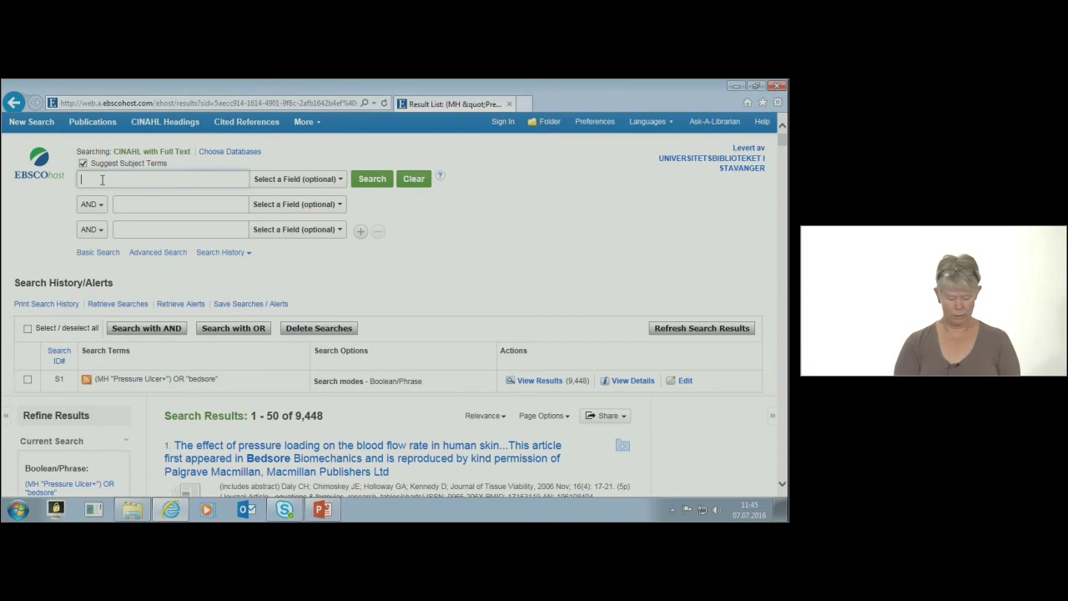
{"action": "type", "text": "qualit"}
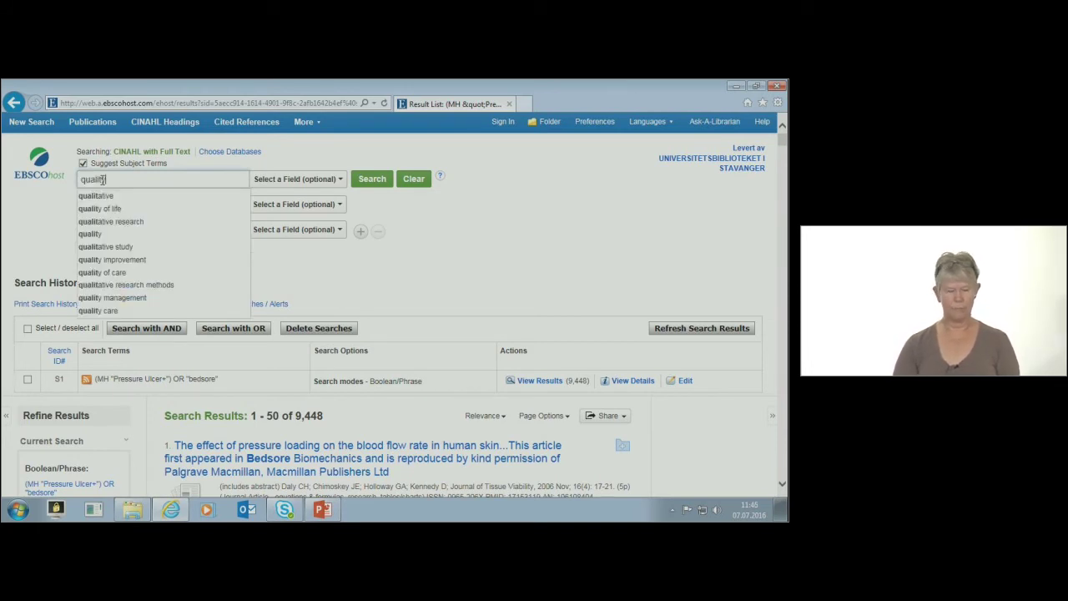
{"action": "type", "text": "y of life"}
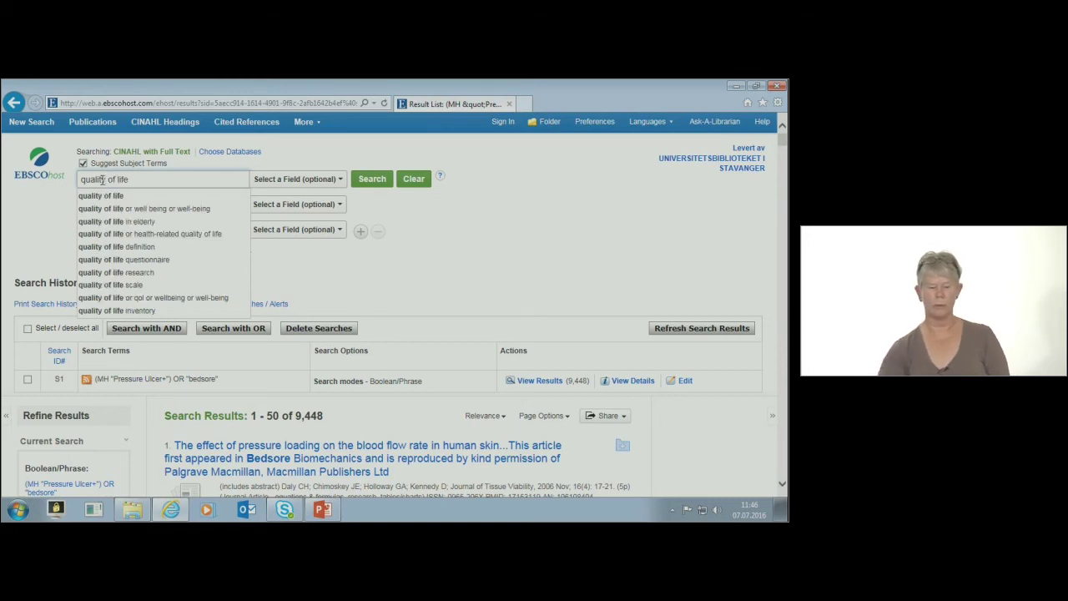
{"action": "key", "text": "Return"}
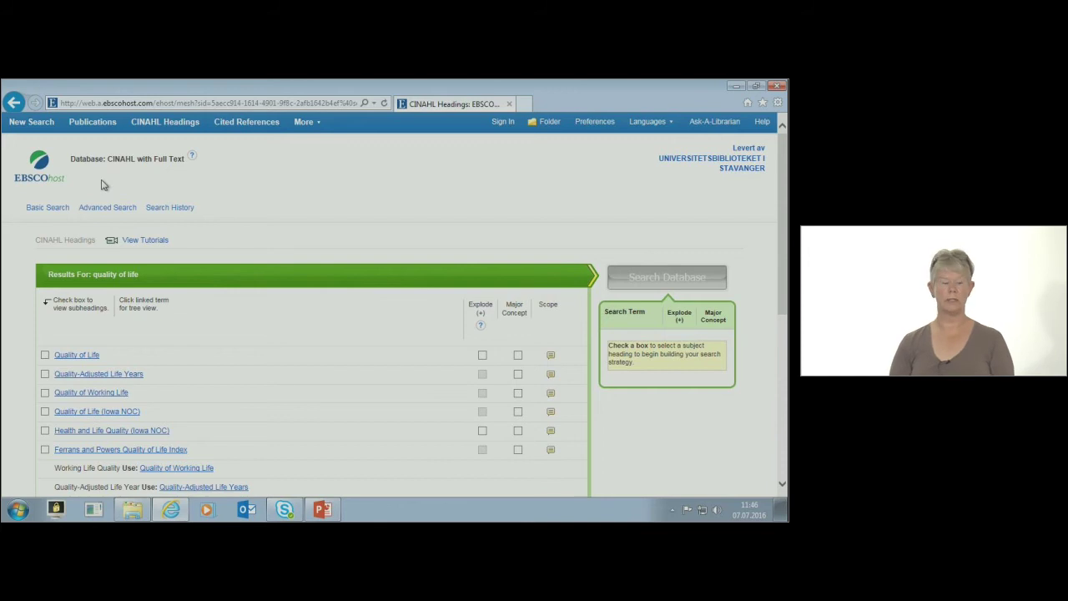
Search the database for the exploded Quality of Life heading with all subheadings included.
{"action": "scroll", "coordinate": [111, 202], "scroll_direction": "down", "scroll_amount": 1}
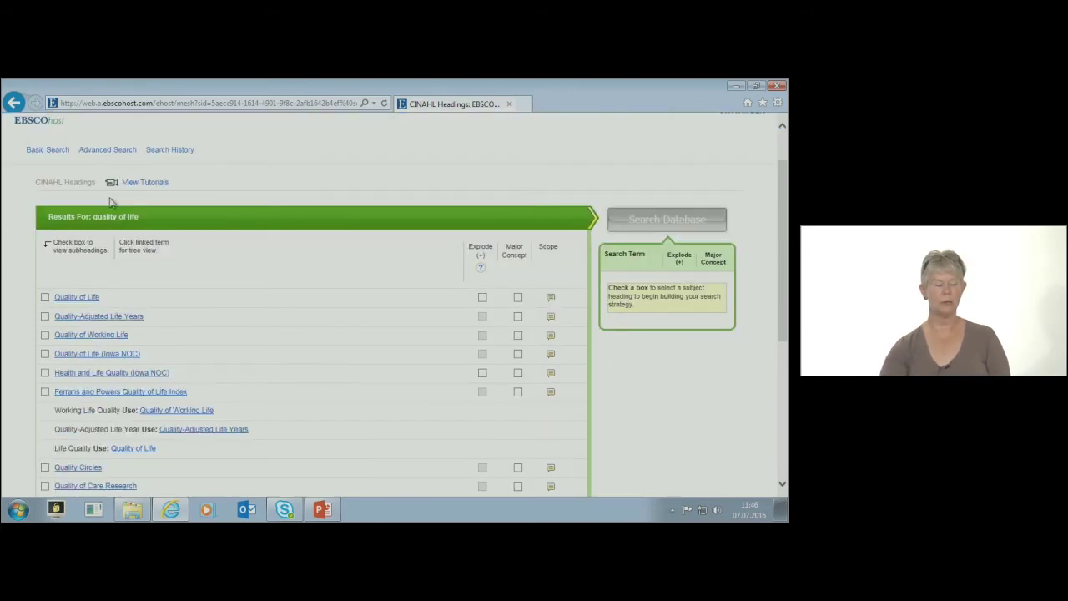
{"action": "left_click", "coordinate": [45, 297]}
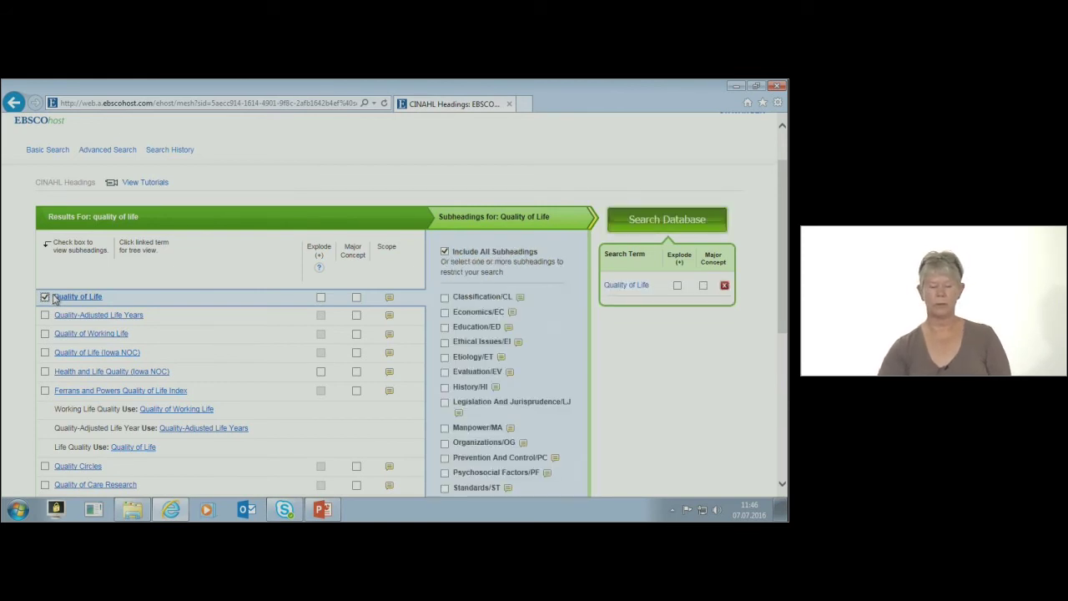
{"action": "left_click", "coordinate": [320, 298]}
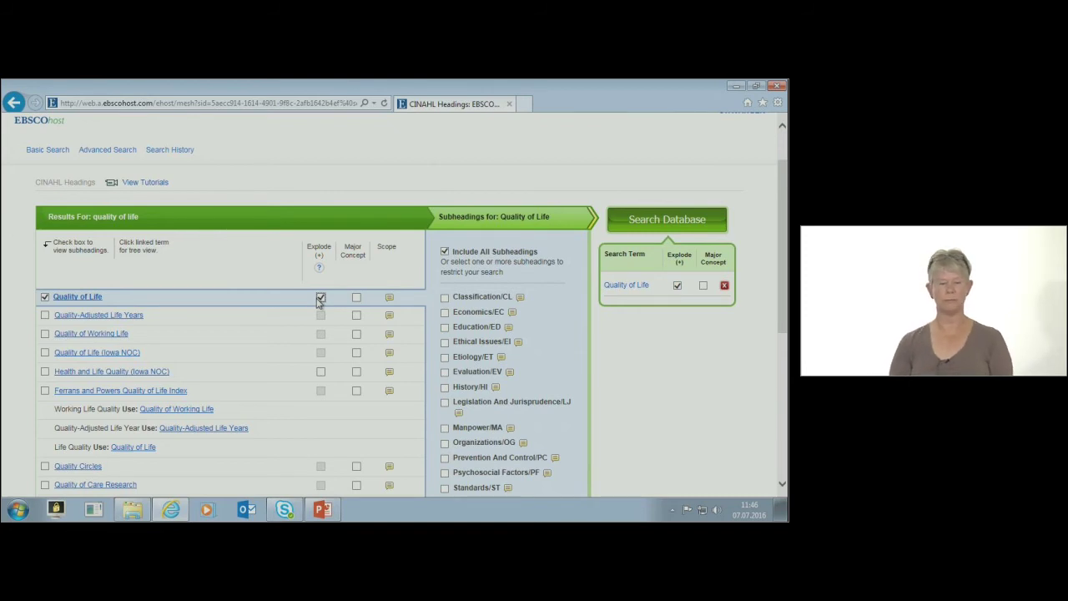
{"action": "left_click", "coordinate": [667, 221]}
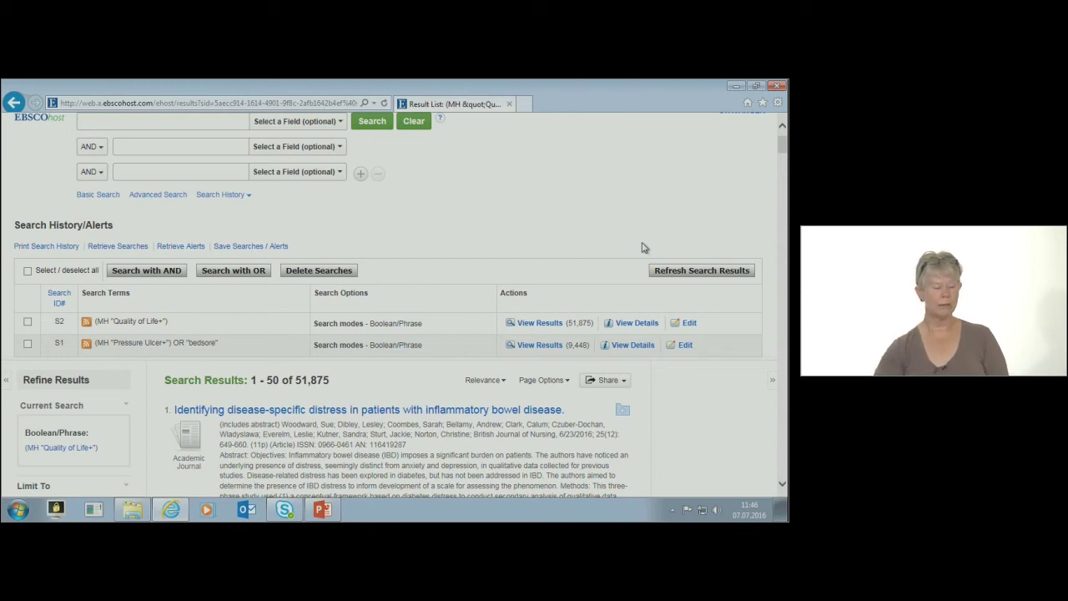
Combine searches S1 and S2 from the search history with AND.
{"action": "left_click", "coordinate": [27, 343]}
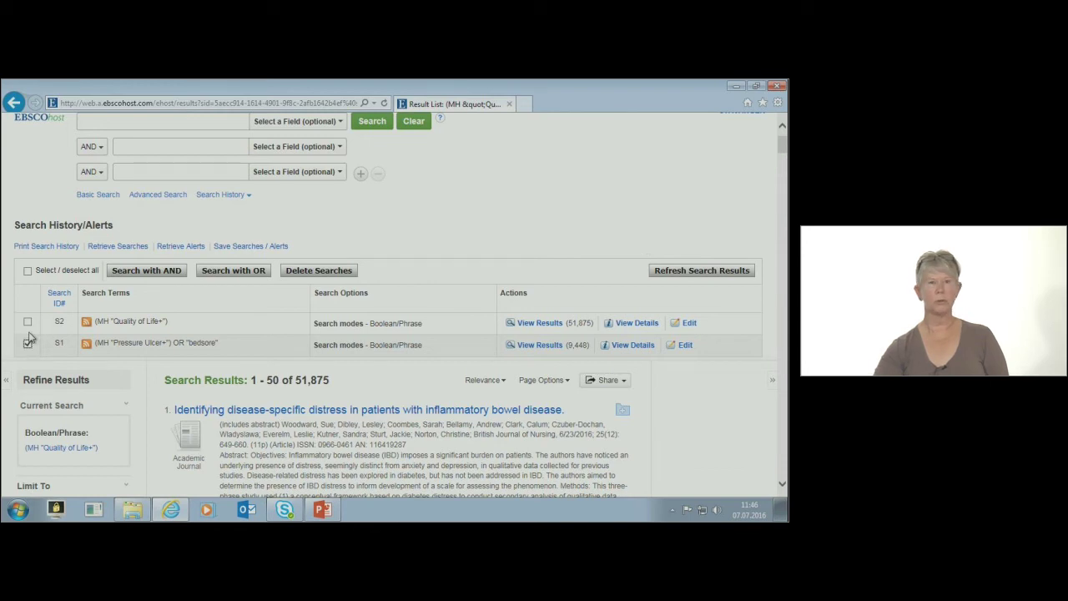
{"action": "left_click", "coordinate": [27, 321]}
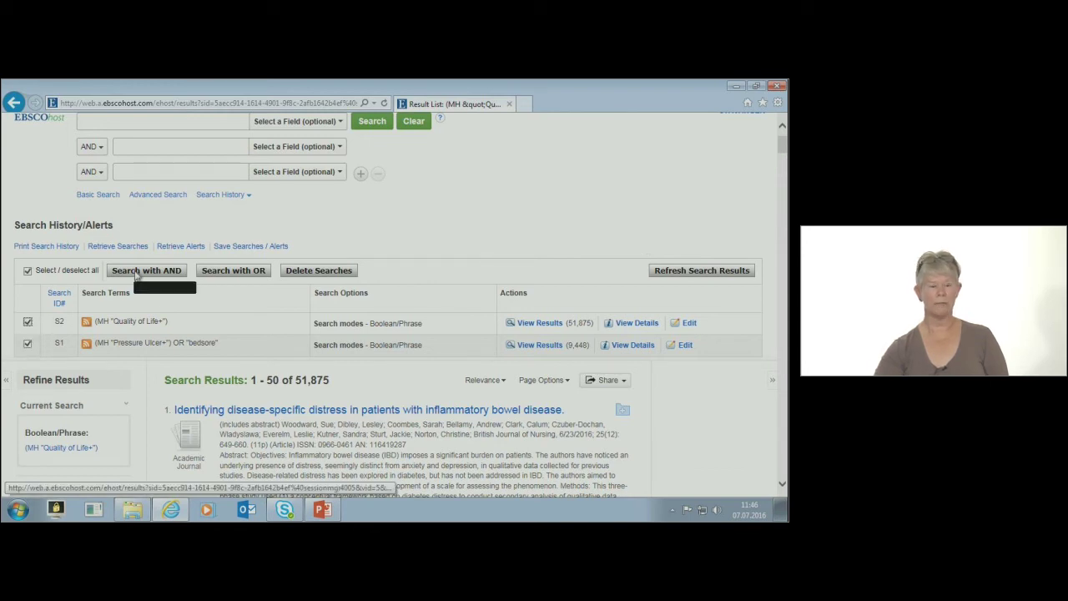
{"action": "left_click", "coordinate": [138, 277]}
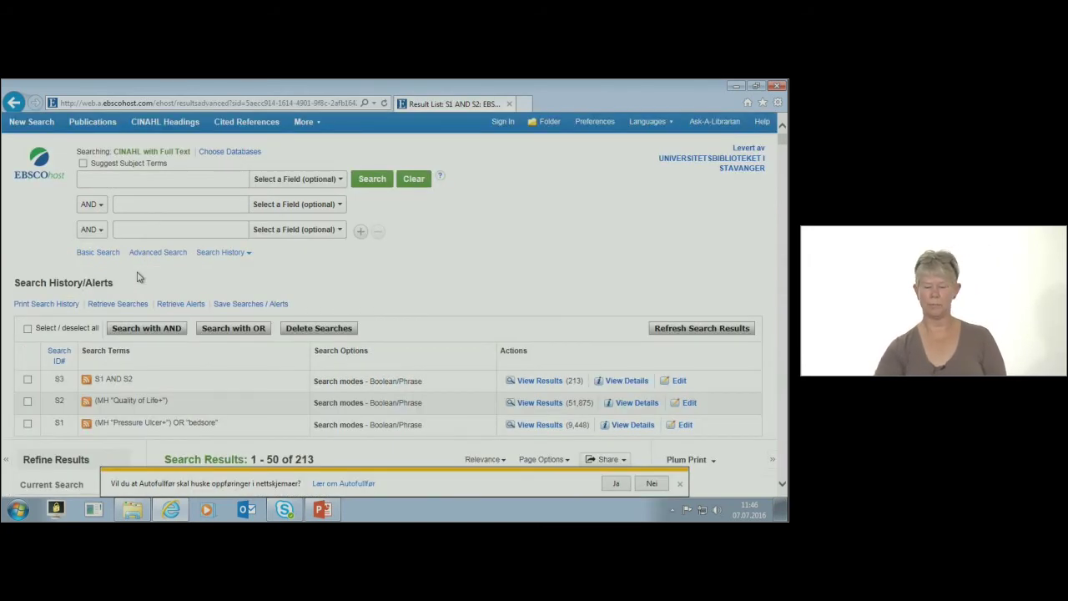
Limit the combined S1 AND S2 results to articles available in full text.
{"action": "scroll", "coordinate": [138, 277], "scroll_direction": "down", "scroll_amount": 2}
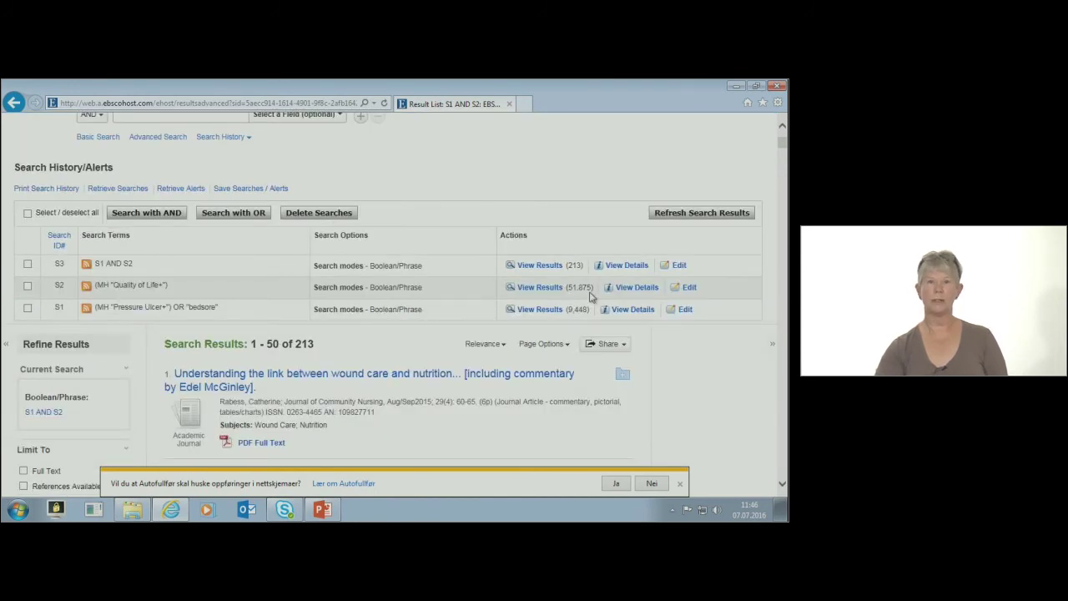
{"action": "scroll", "coordinate": [551, 300], "scroll_direction": "down", "scroll_amount": 2}
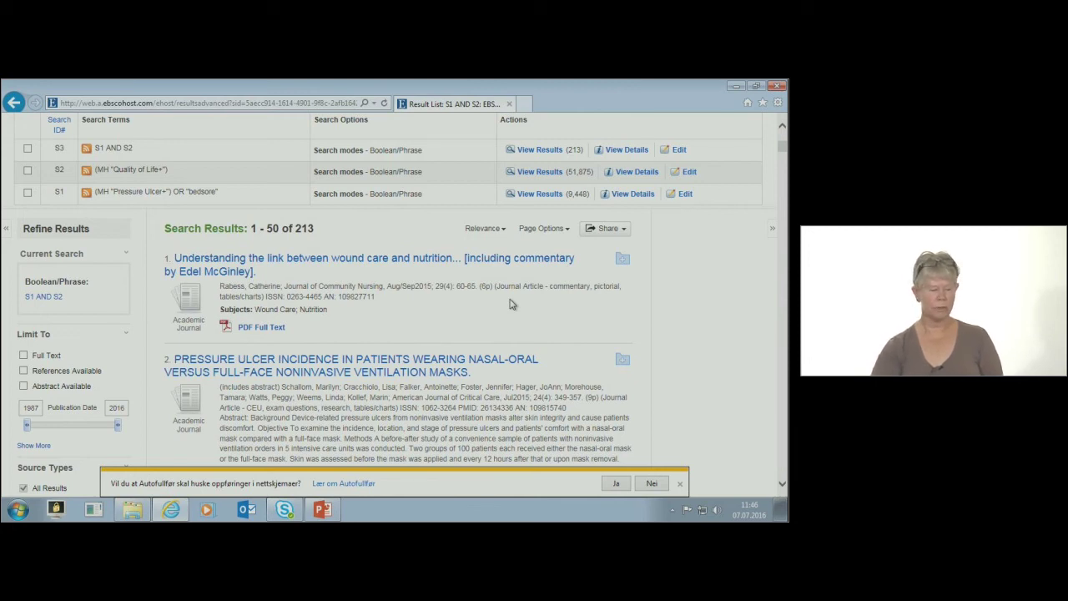
{"action": "scroll", "coordinate": [142, 358], "scroll_direction": "down", "scroll_amount": 1}
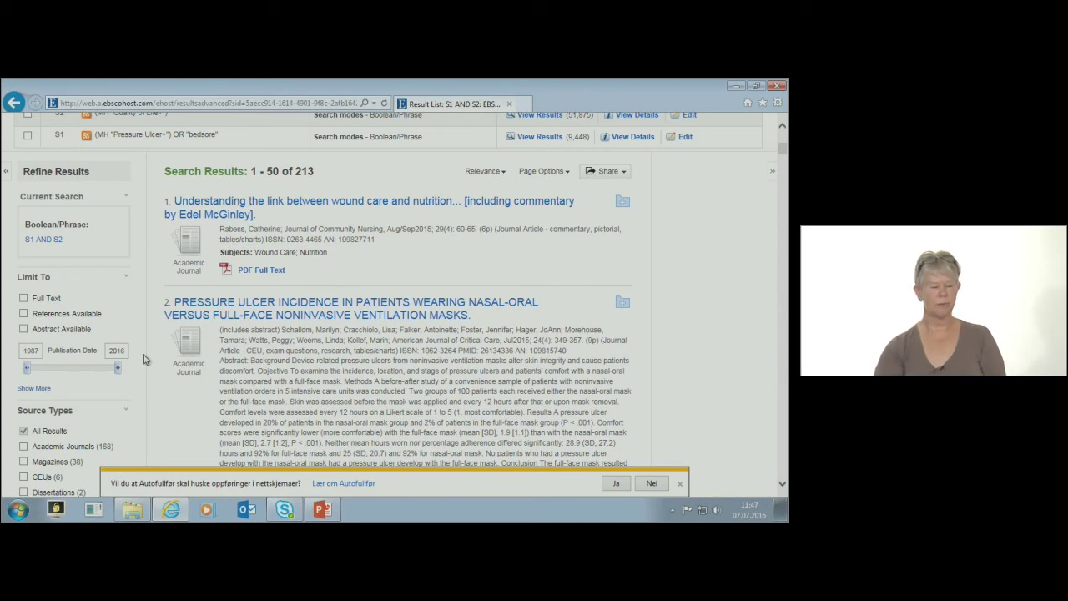
{"action": "left_click", "coordinate": [24, 299]}
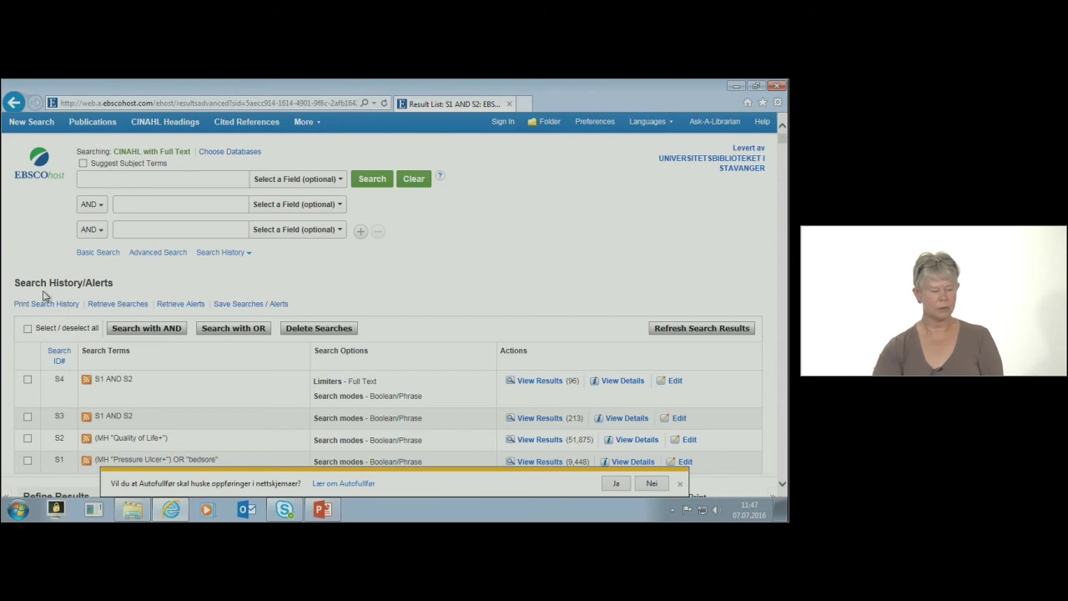
Restrict the publication date of the full-text results to 2006 through 2016.
{"action": "scroll", "coordinate": [82, 399], "scroll_direction": "down", "scroll_amount": 8}
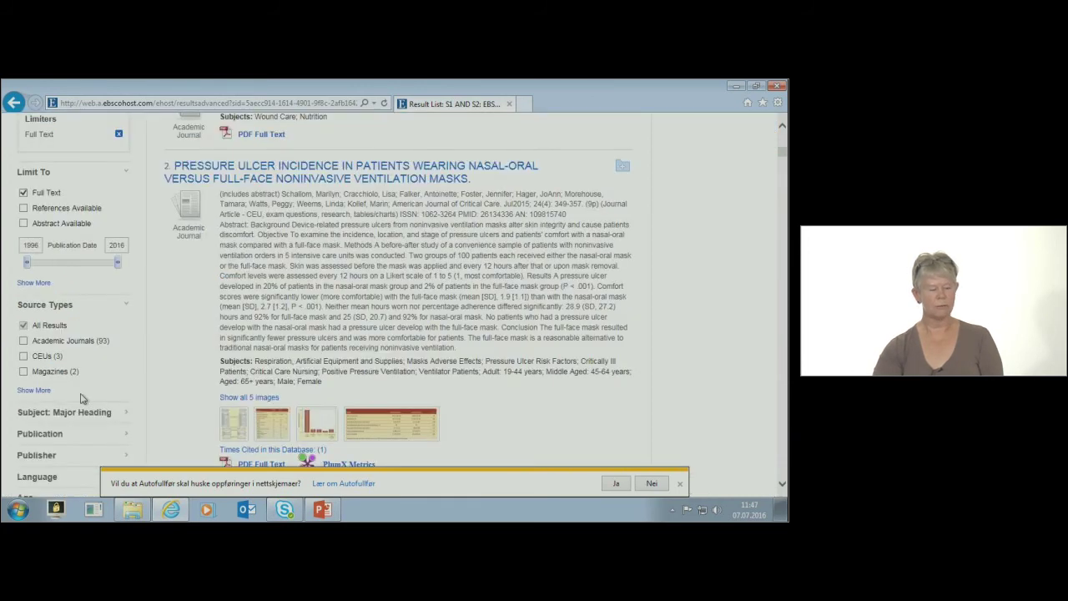
{"action": "left_click_drag", "start_coordinate": [26, 262], "coordinate": [34, 265]}
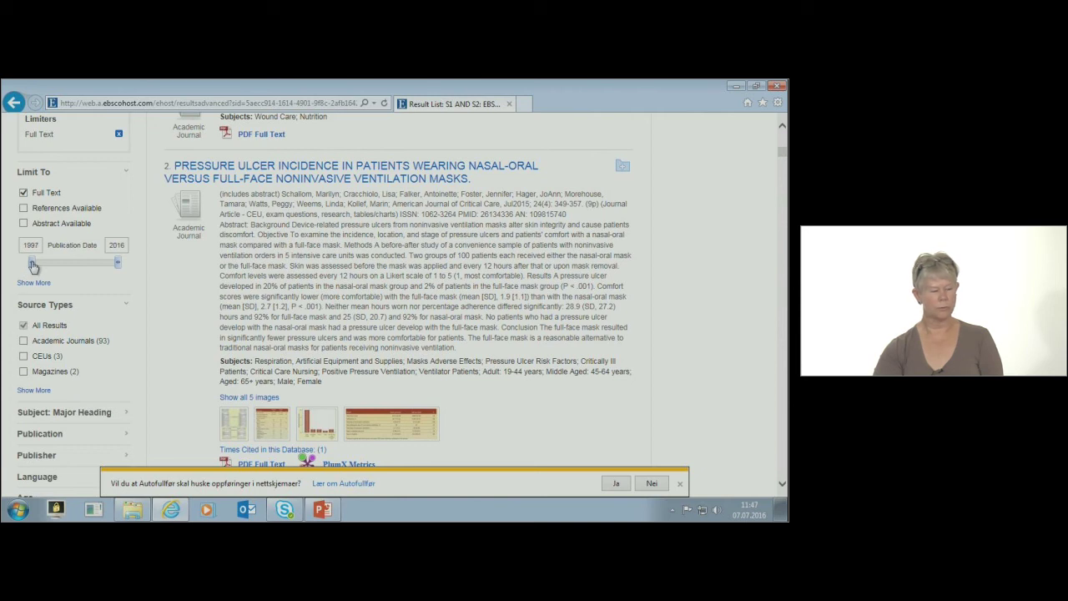
{"action": "left_click_drag", "start_coordinate": [34, 265], "coordinate": [77, 270]}
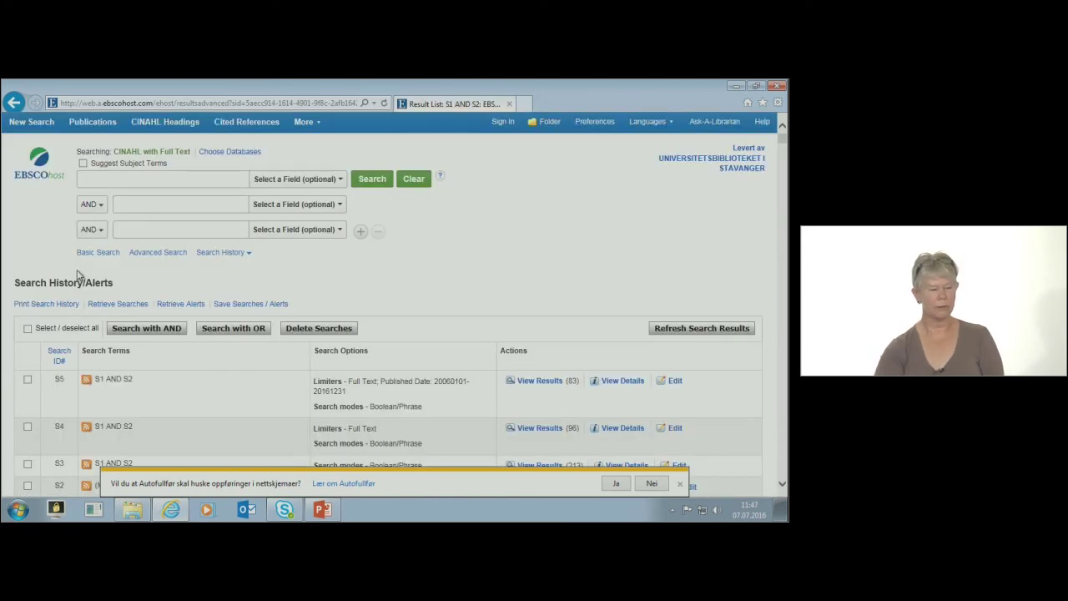
Narrow the source types of the results to Academic Journals.
{"action": "scroll", "coordinate": [91, 343], "scroll_direction": "down", "scroll_amount": 10}
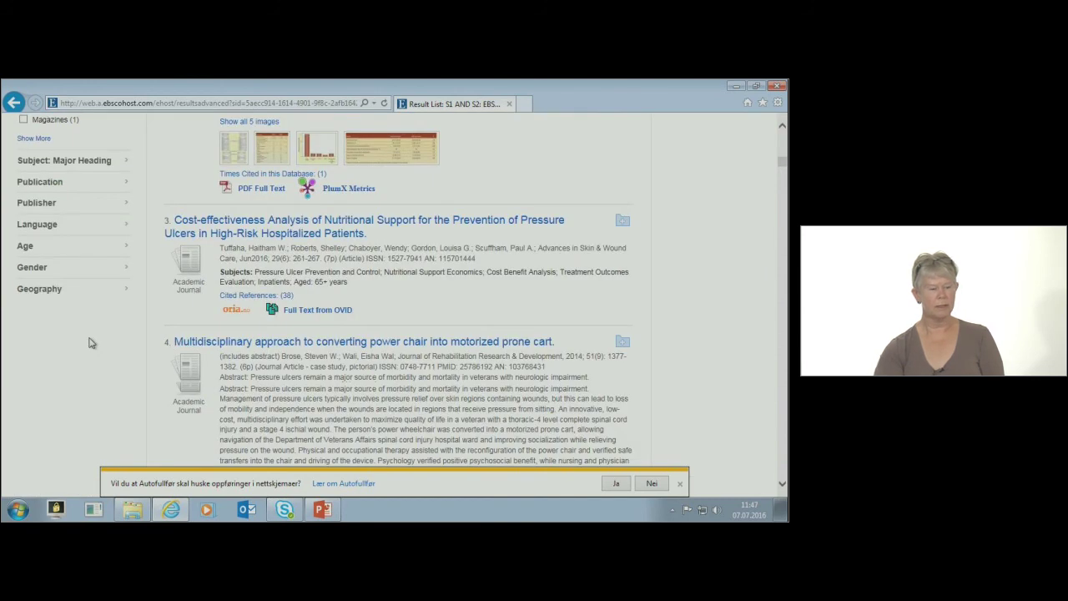
{"action": "scroll", "coordinate": [97, 222], "scroll_direction": "up", "scroll_amount": 1}
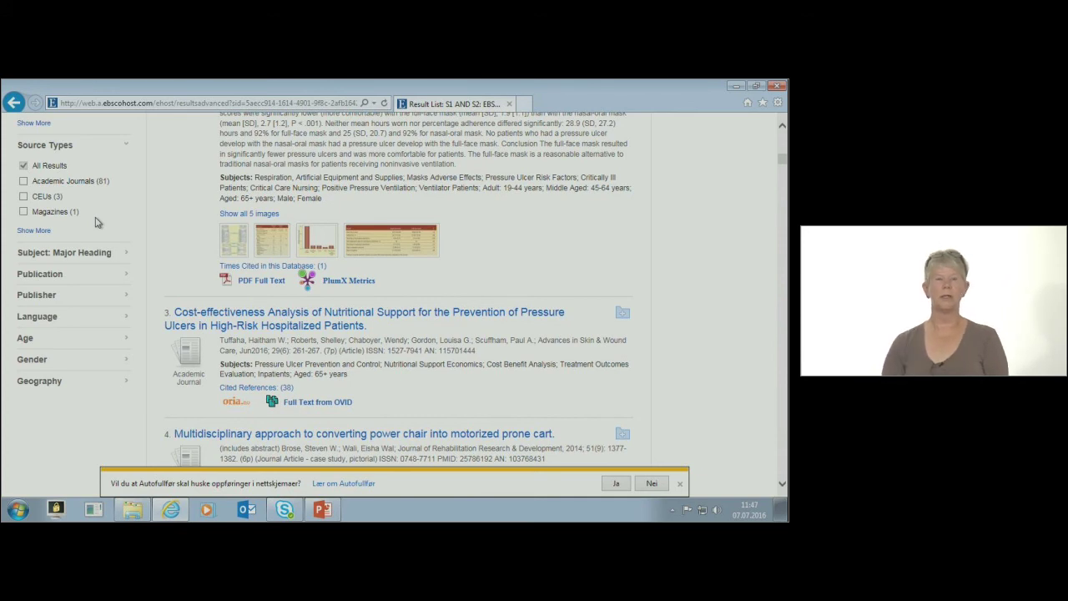
{"action": "left_click", "coordinate": [23, 181]}
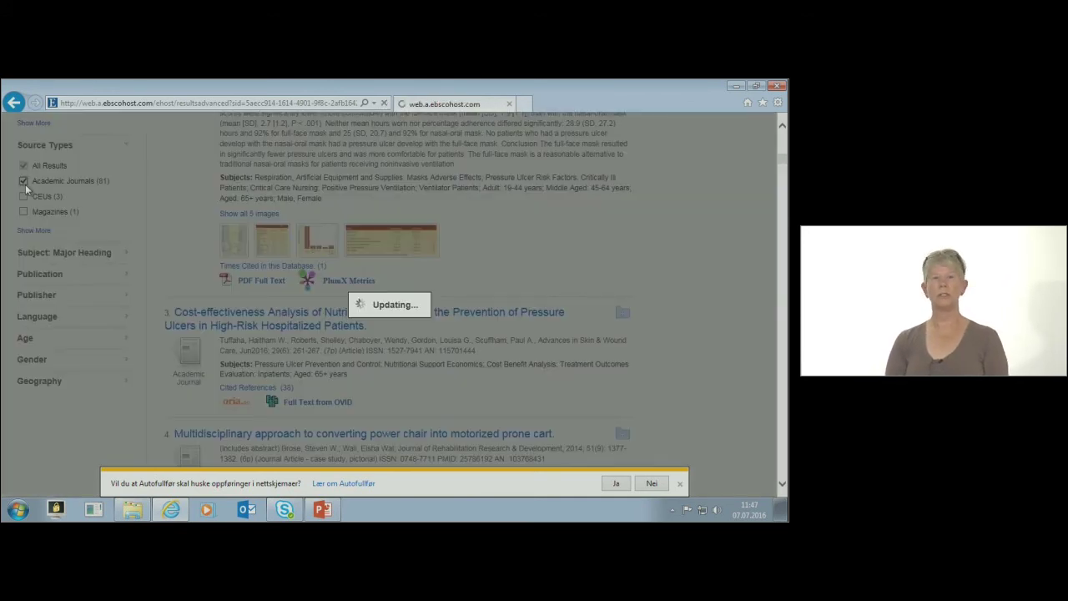